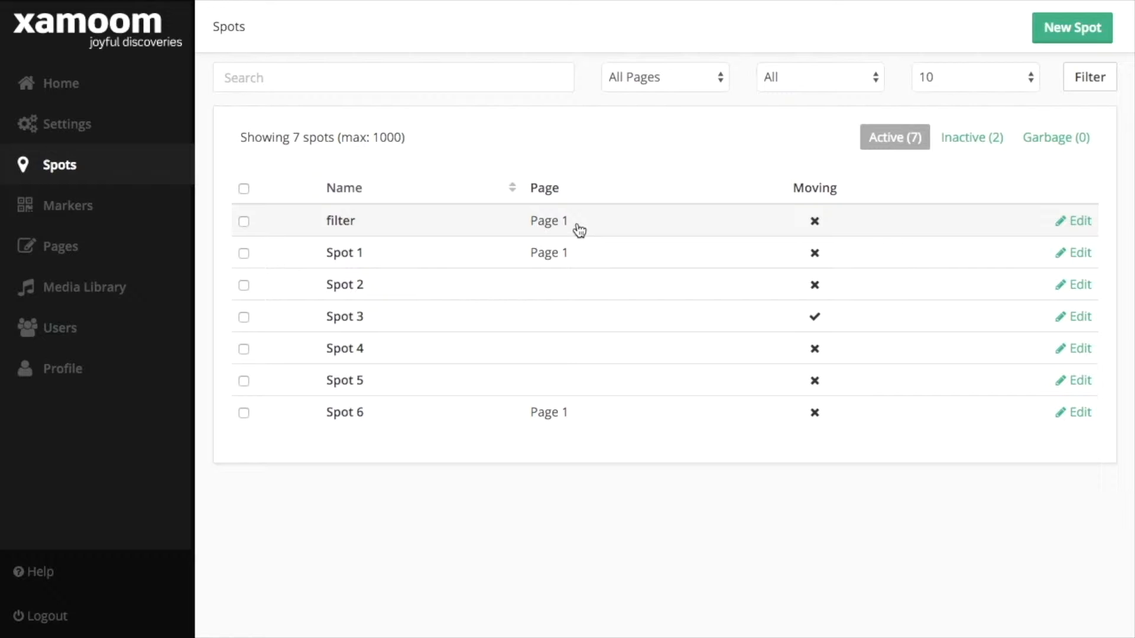
# - Assign Page 3 to the spot named filter, save the spot, and return to the spots list
pyautogui.click(579, 230)
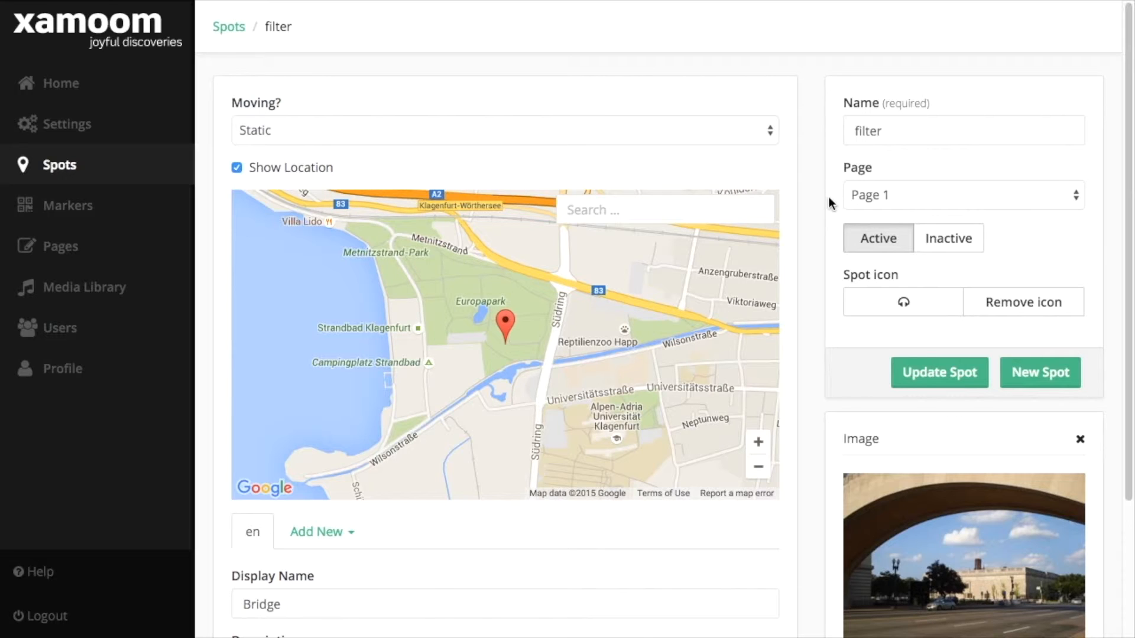
pyautogui.click(939, 196)
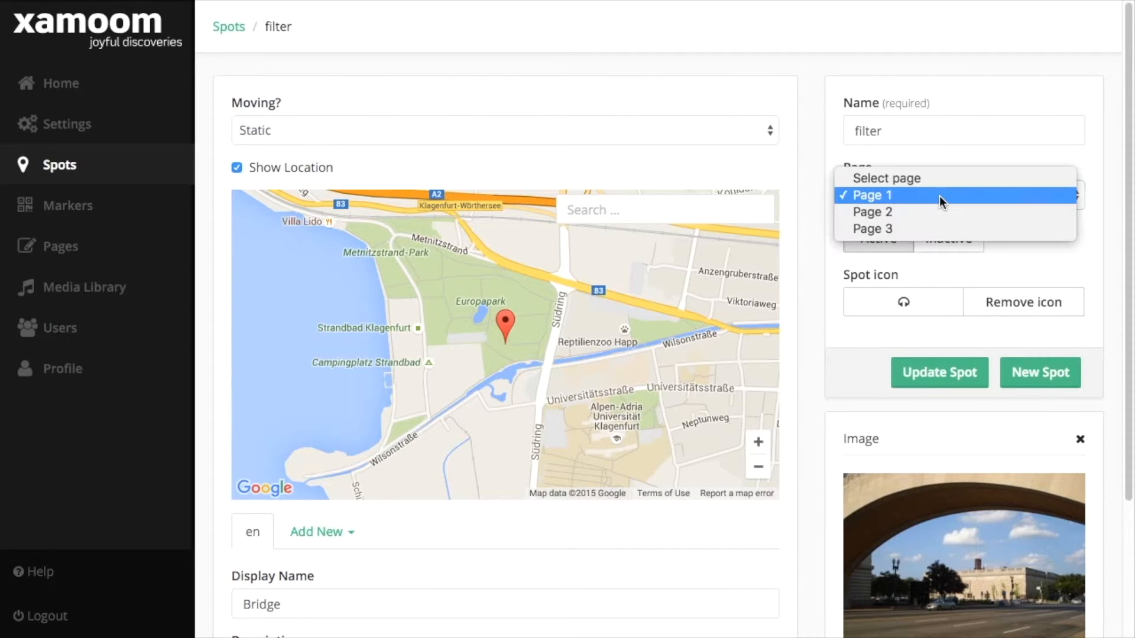
pyautogui.click(936, 227)
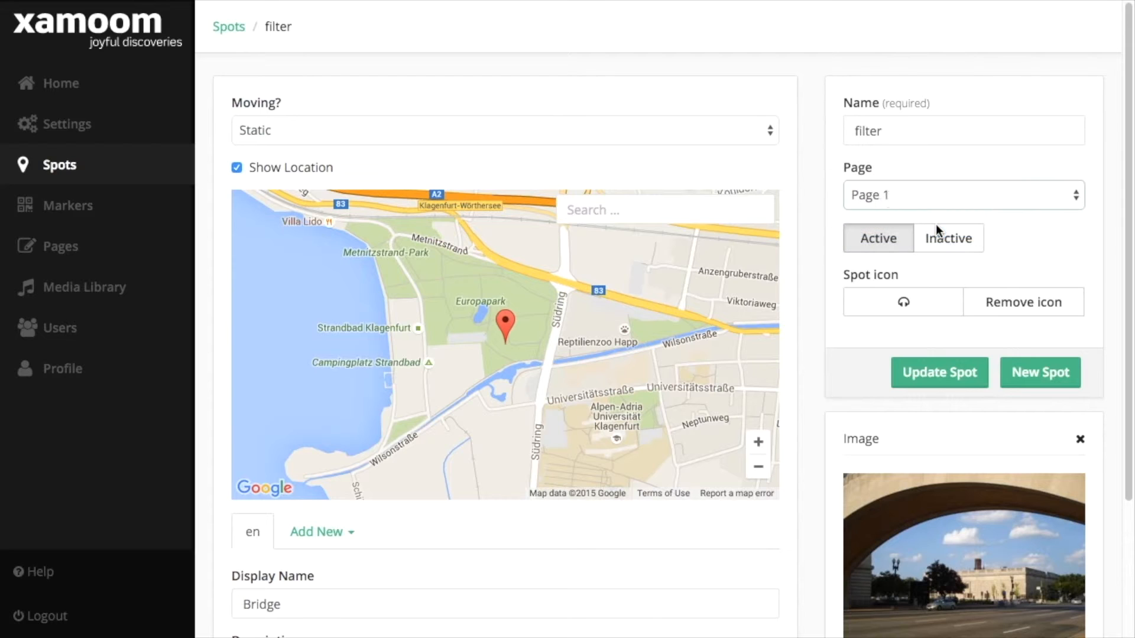
pyautogui.click(936, 373)
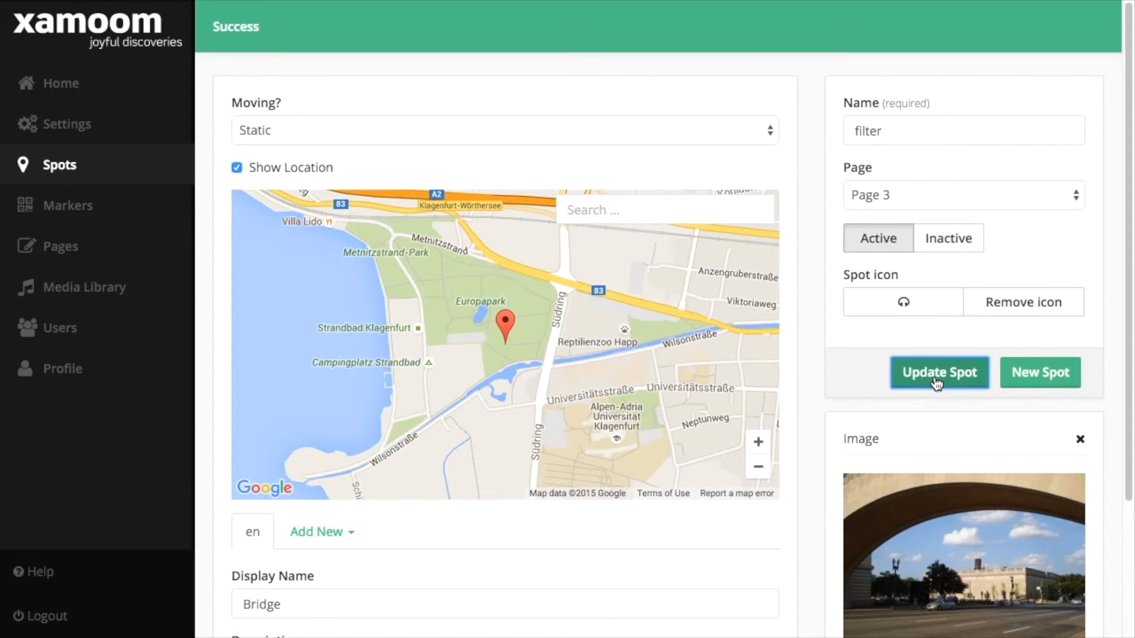
pyautogui.click(119, 170)
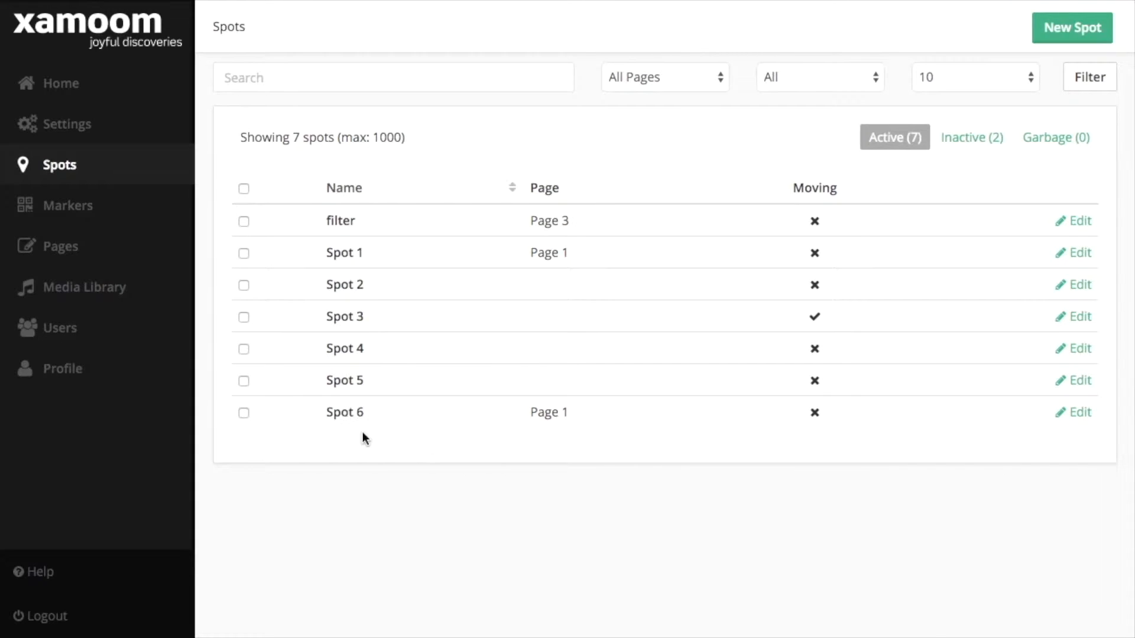
# - Select Spot 3, Spot 4, Spot 5 and Spot 6 in the list and change their page to Page 3 in bulk
pyautogui.click(243, 414)
pyautogui.click(243, 387)
pyautogui.click(243, 356)
pyautogui.click(244, 322)
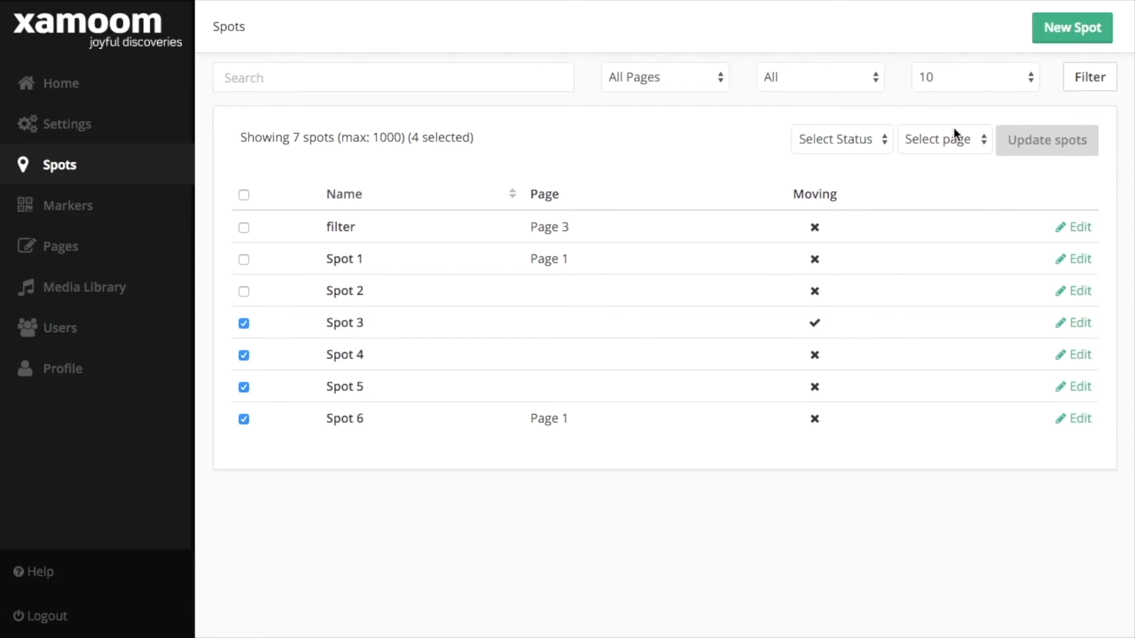
pyautogui.click(965, 145)
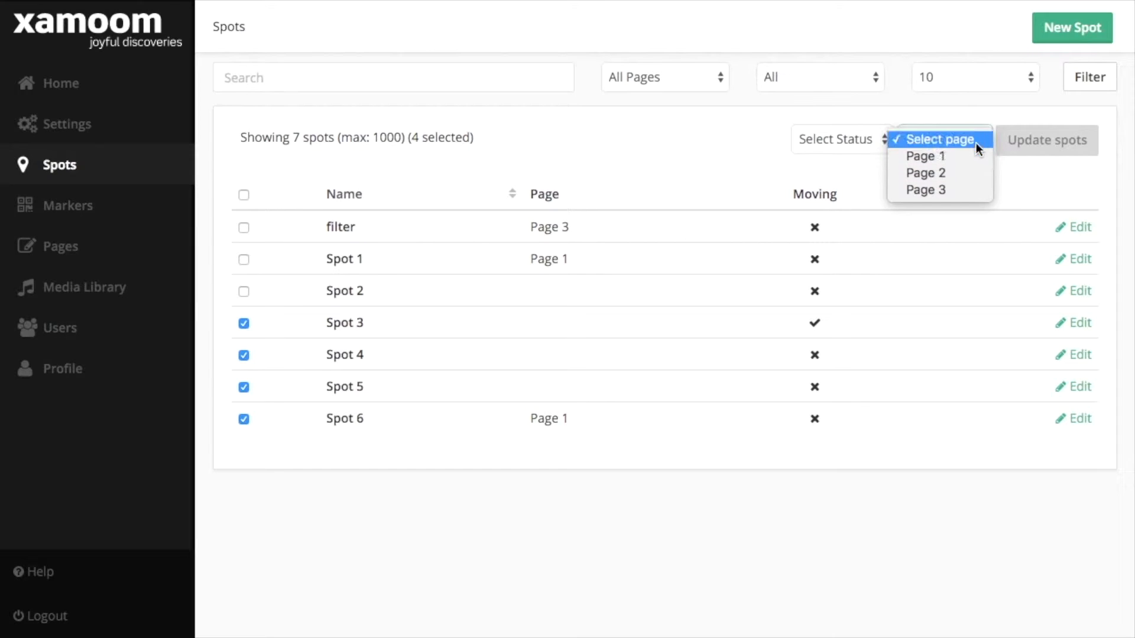
pyautogui.click(968, 188)
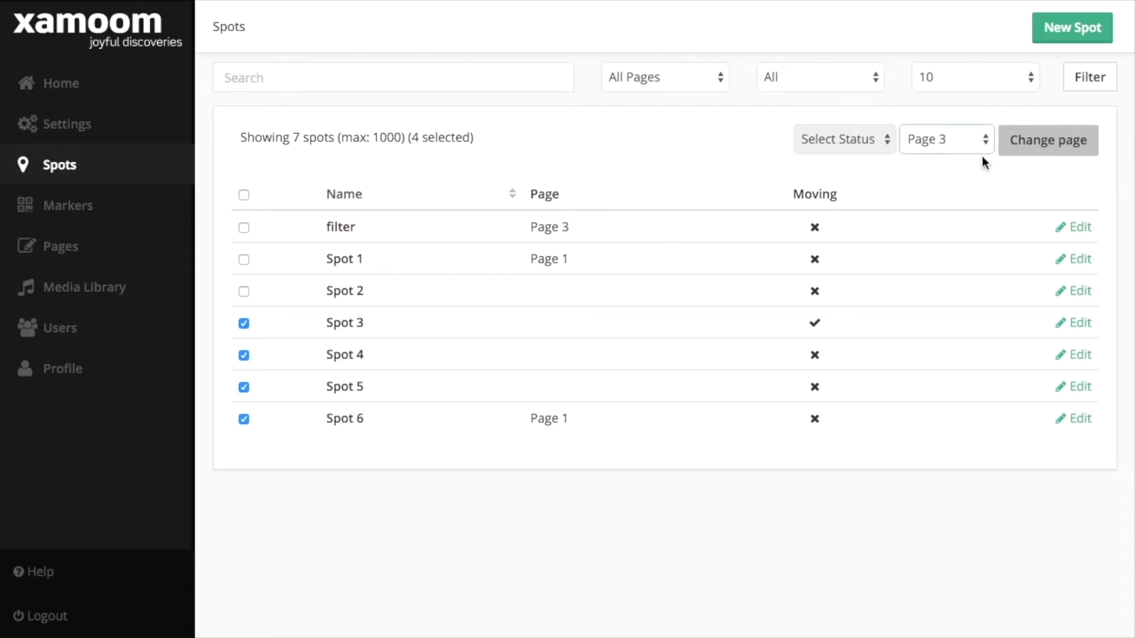
pyautogui.click(1039, 147)
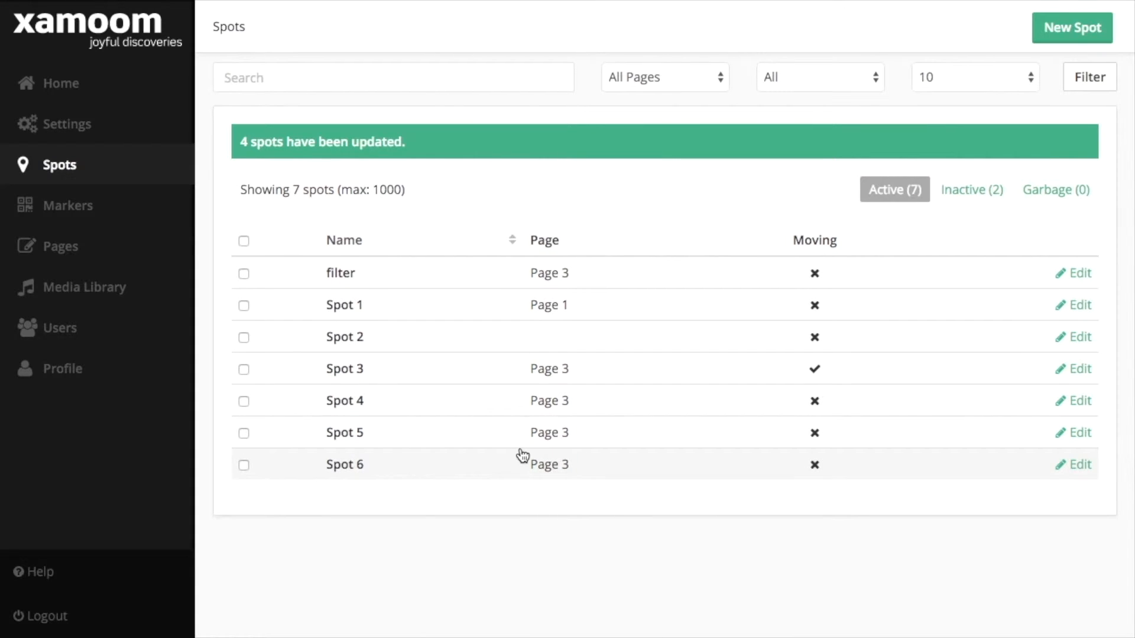
# - Change the status of Spot 5 to Inactive with the bulk update, leaving the bulk page choice unset
pyautogui.click(243, 434)
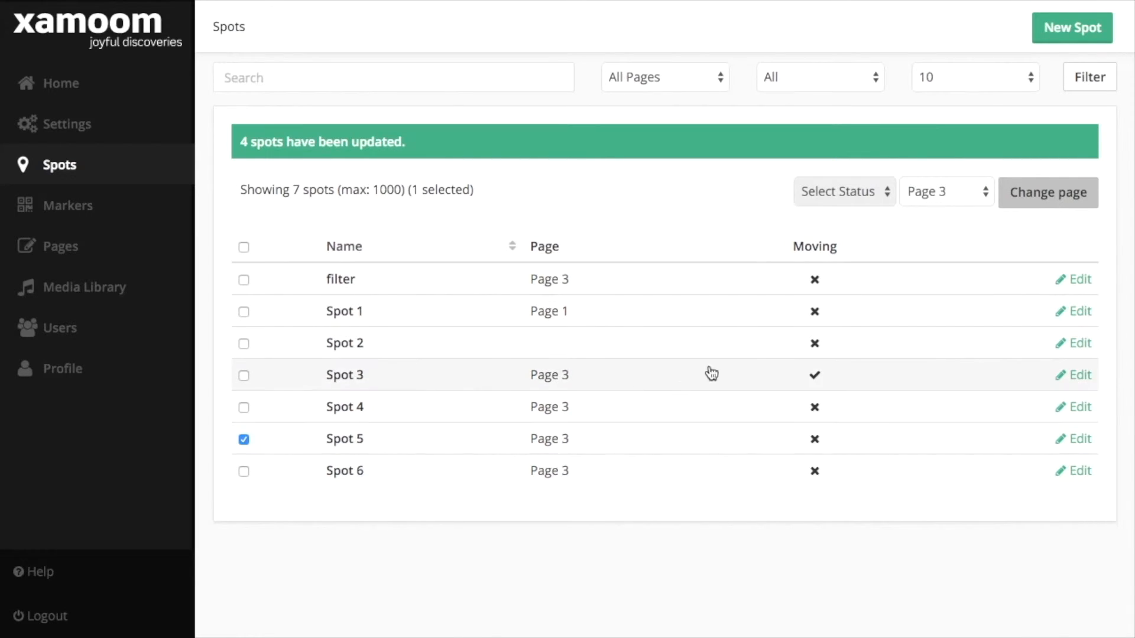
pyautogui.click(955, 195)
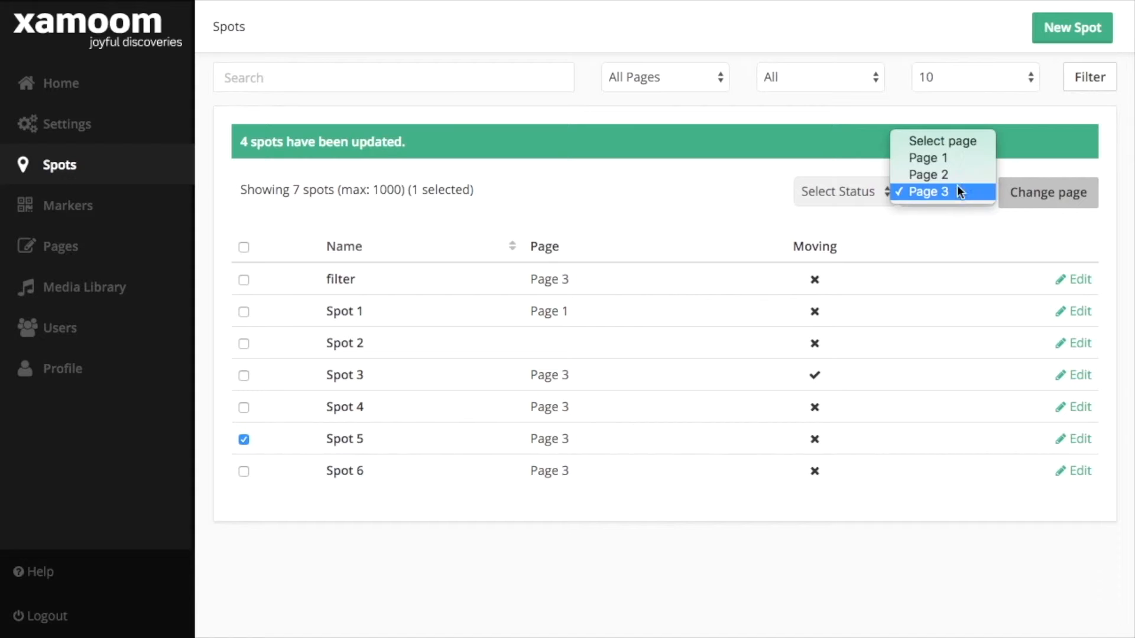
pyautogui.click(967, 140)
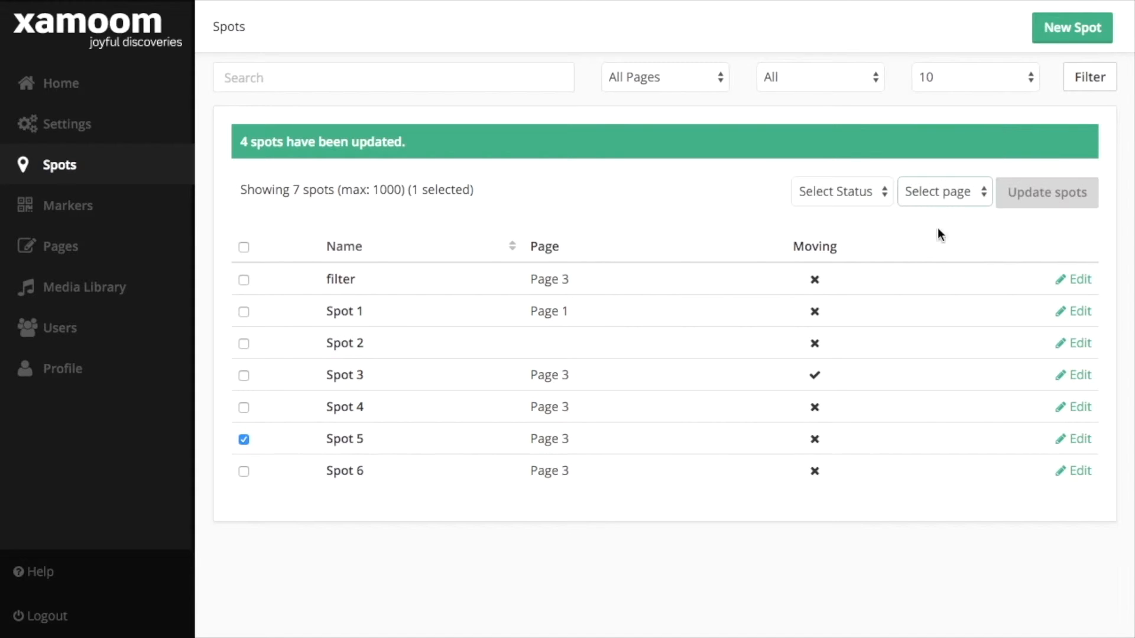
pyautogui.click(872, 193)
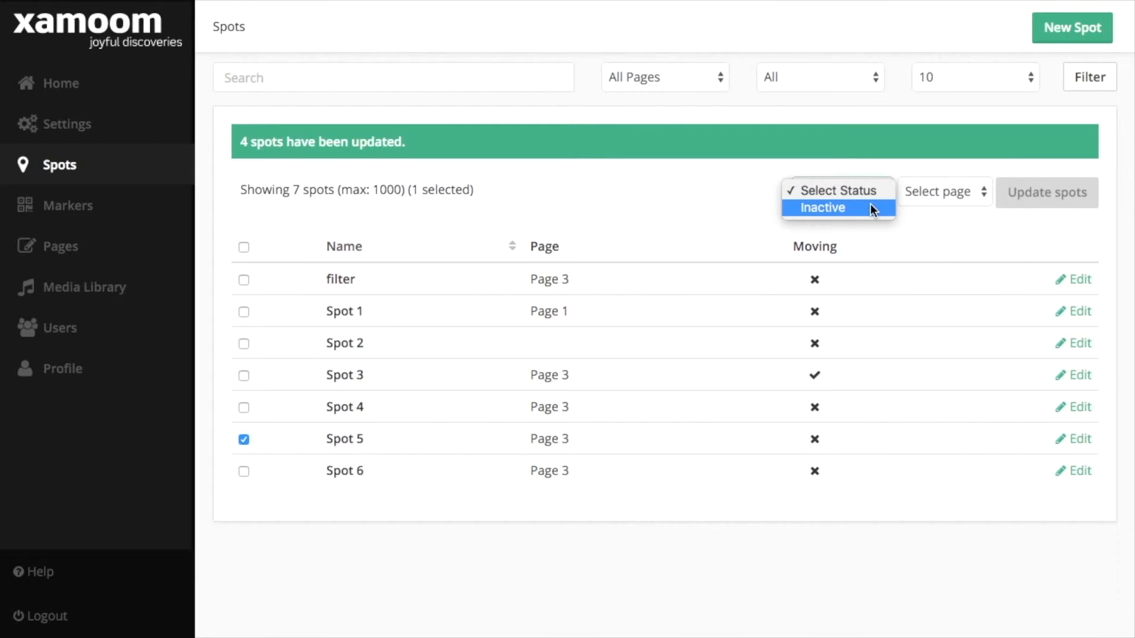
pyautogui.click(871, 205)
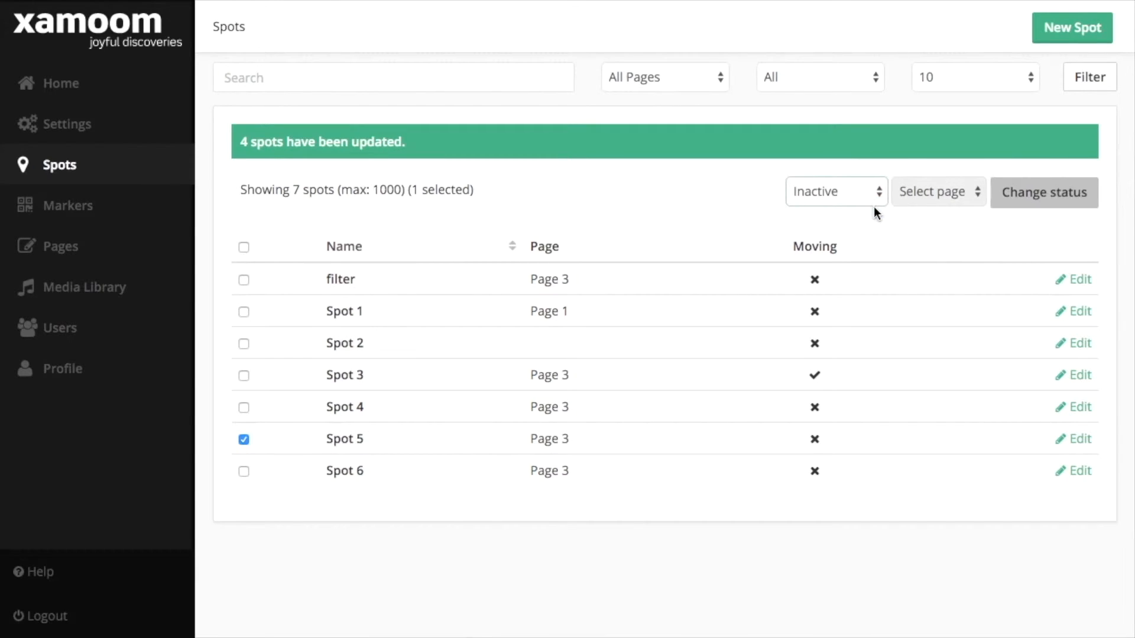
pyautogui.click(1066, 204)
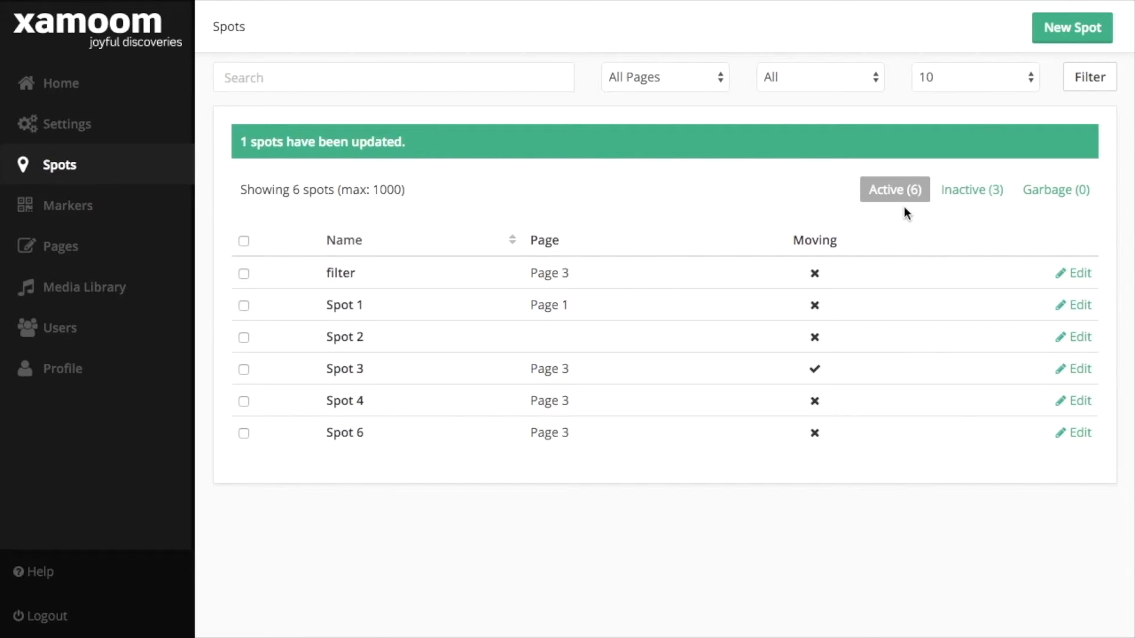
# - Check the inactive and garbage spot lists, and open the inactive spot named garbage
pyautogui.click(964, 191)
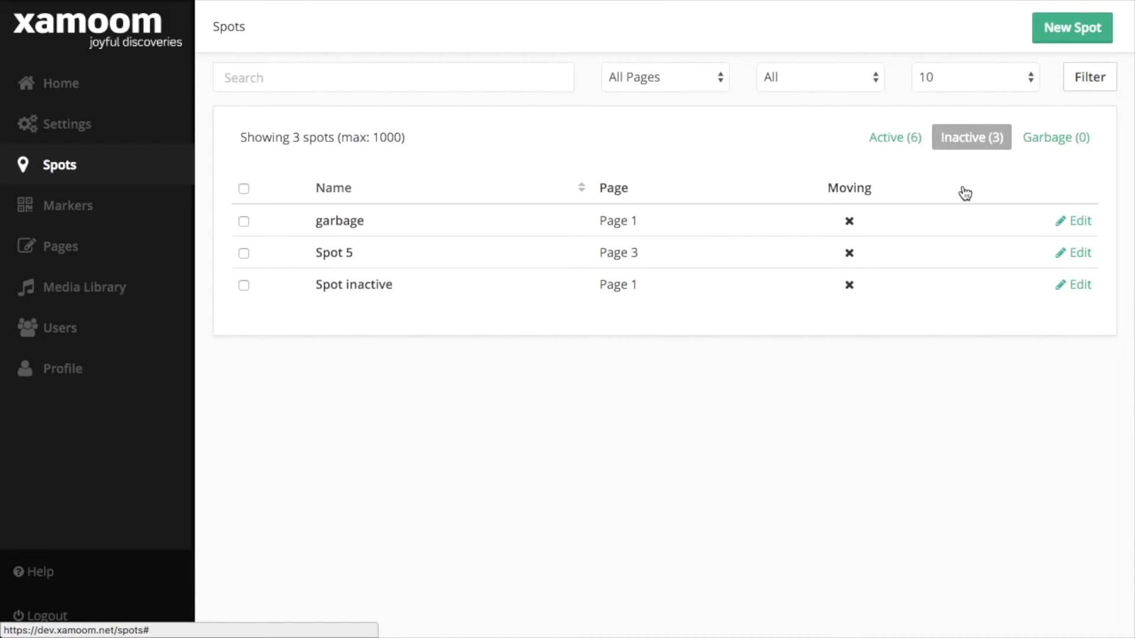
pyautogui.click(1062, 145)
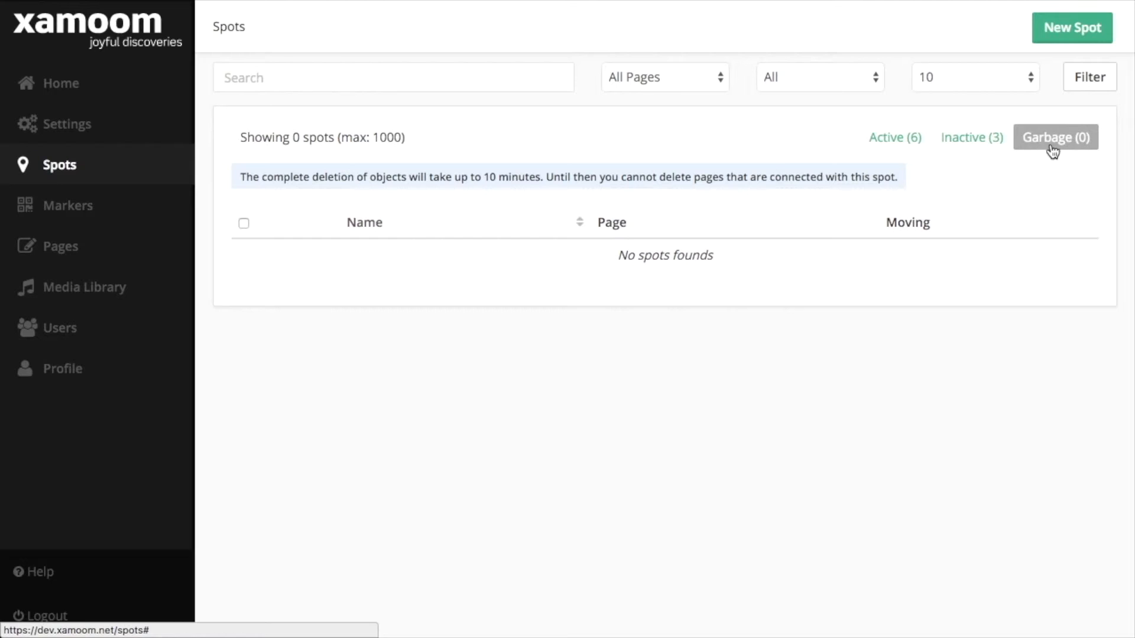
pyautogui.click(987, 145)
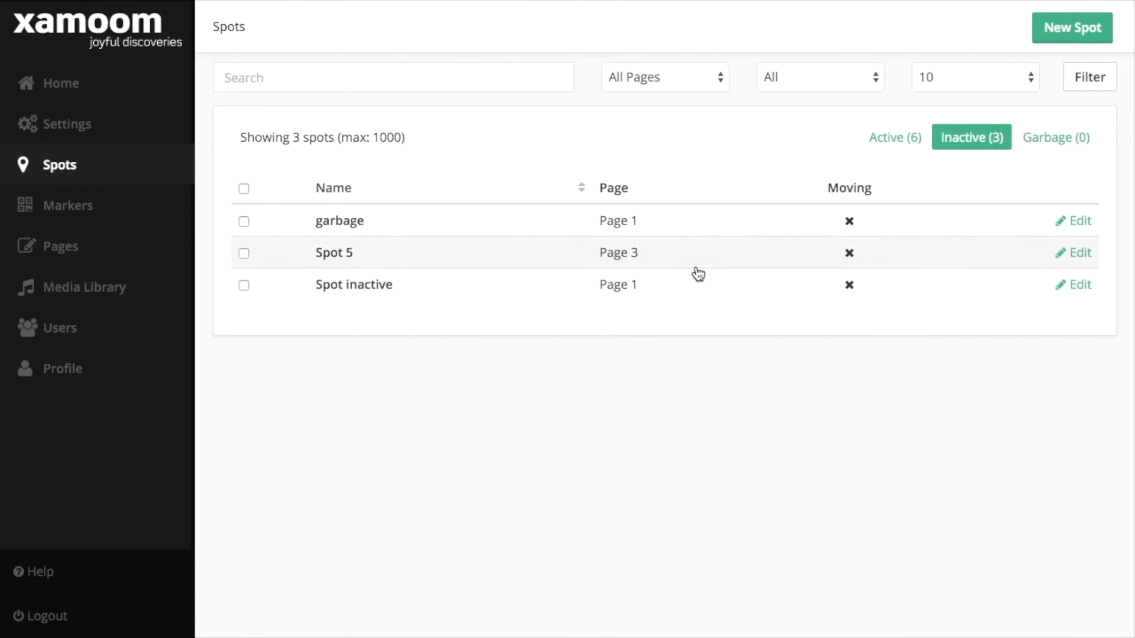
pyautogui.click(651, 228)
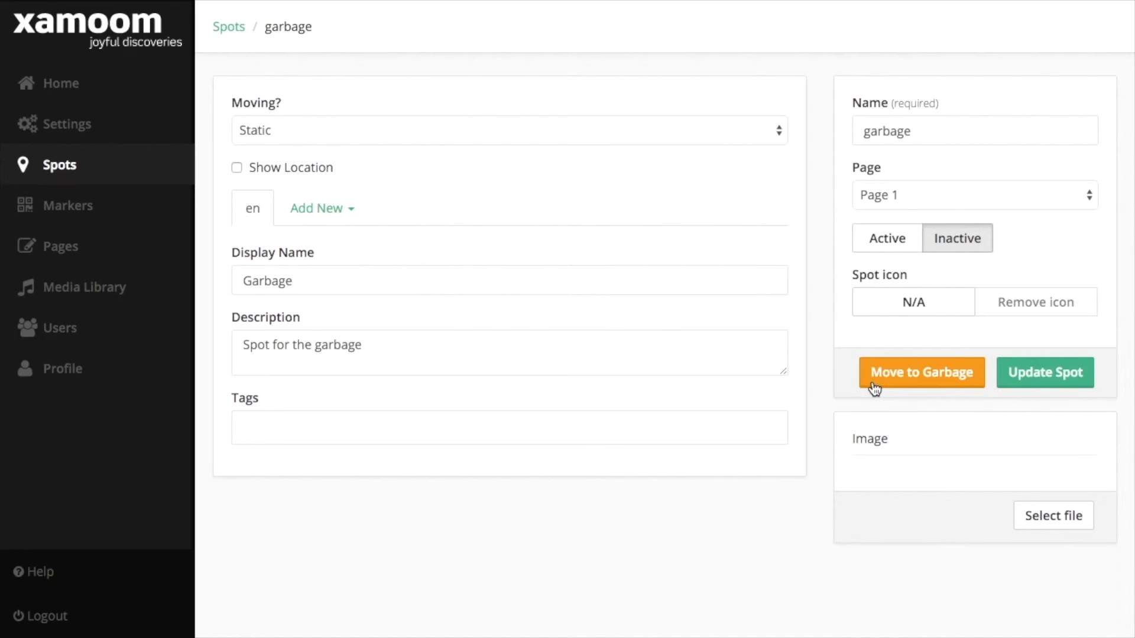
# - Save the garbage spot as Active, and set it back to Inactive and save it again
pyautogui.click(900, 247)
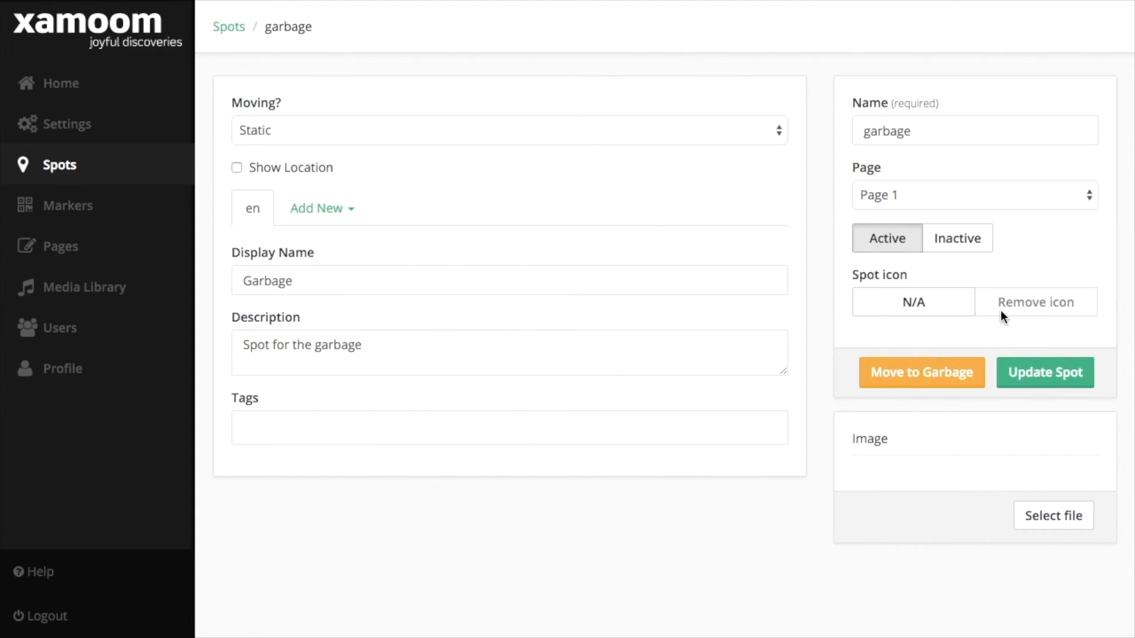
pyautogui.click(1038, 383)
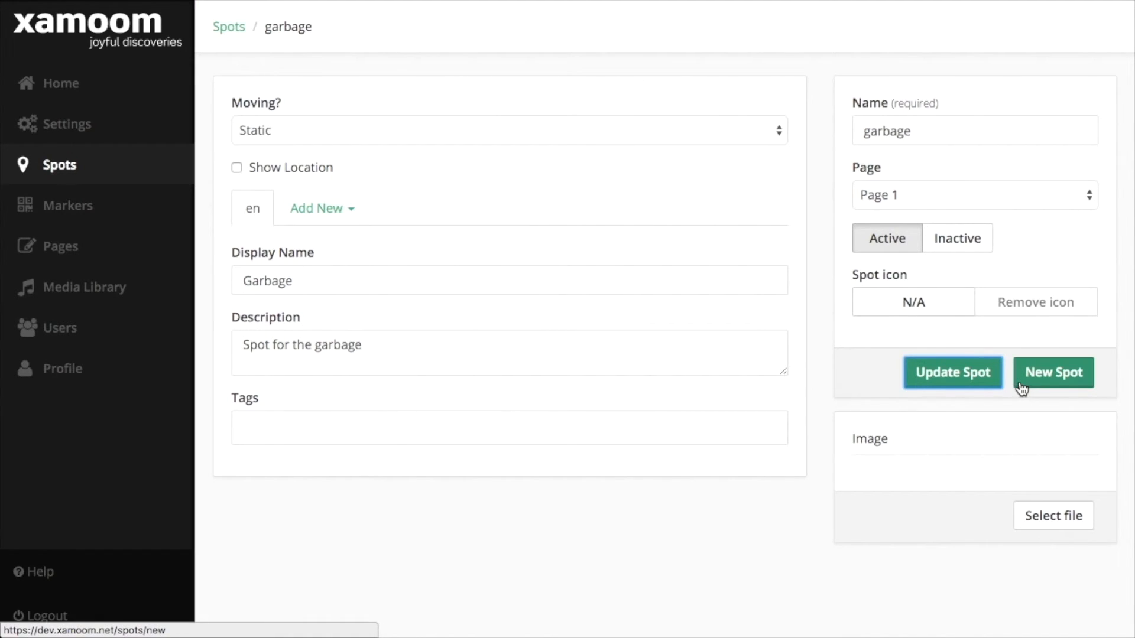
pyautogui.click(955, 245)
pyautogui.click(948, 373)
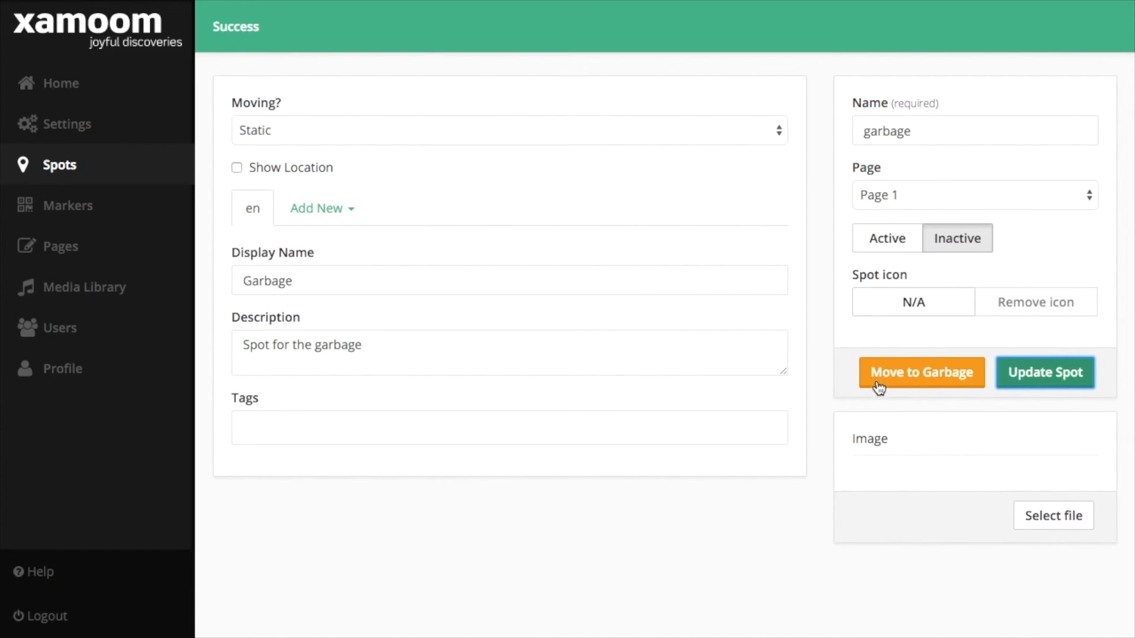
# - Move the inactive spot named garbage to the garbage and show the list of garbage spots
pyautogui.click(883, 387)
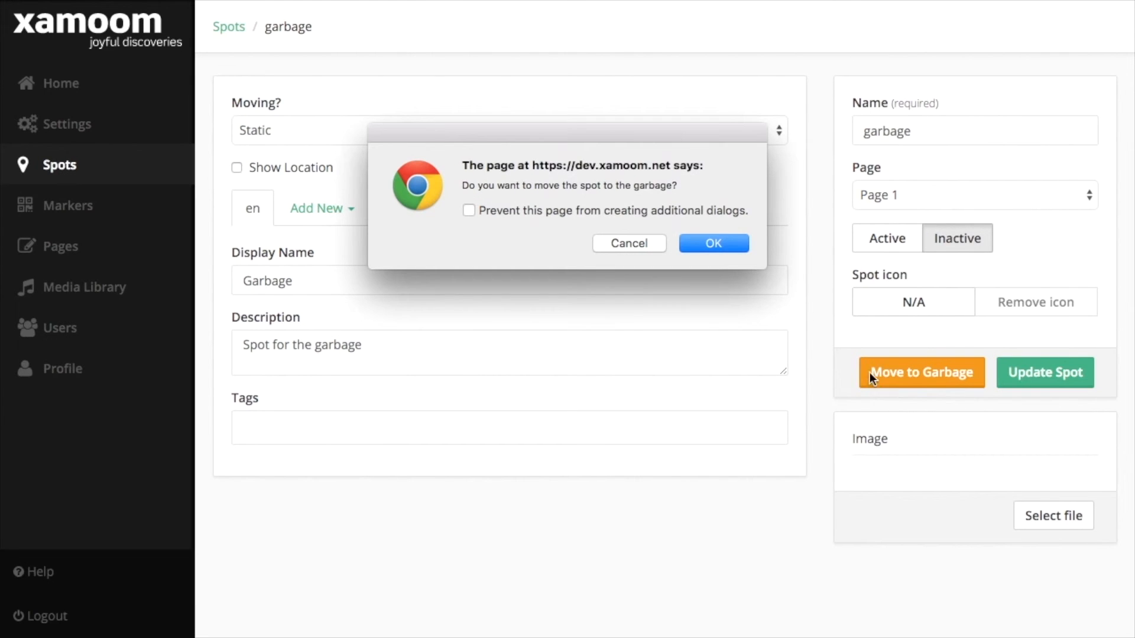
pyautogui.click(735, 248)
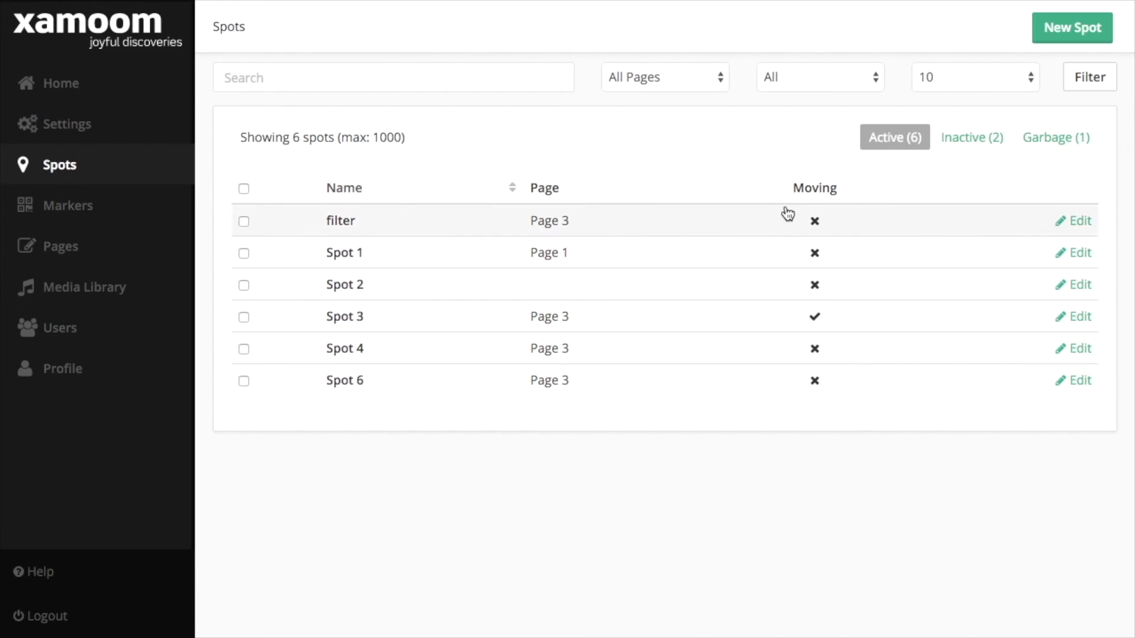
pyautogui.click(1062, 149)
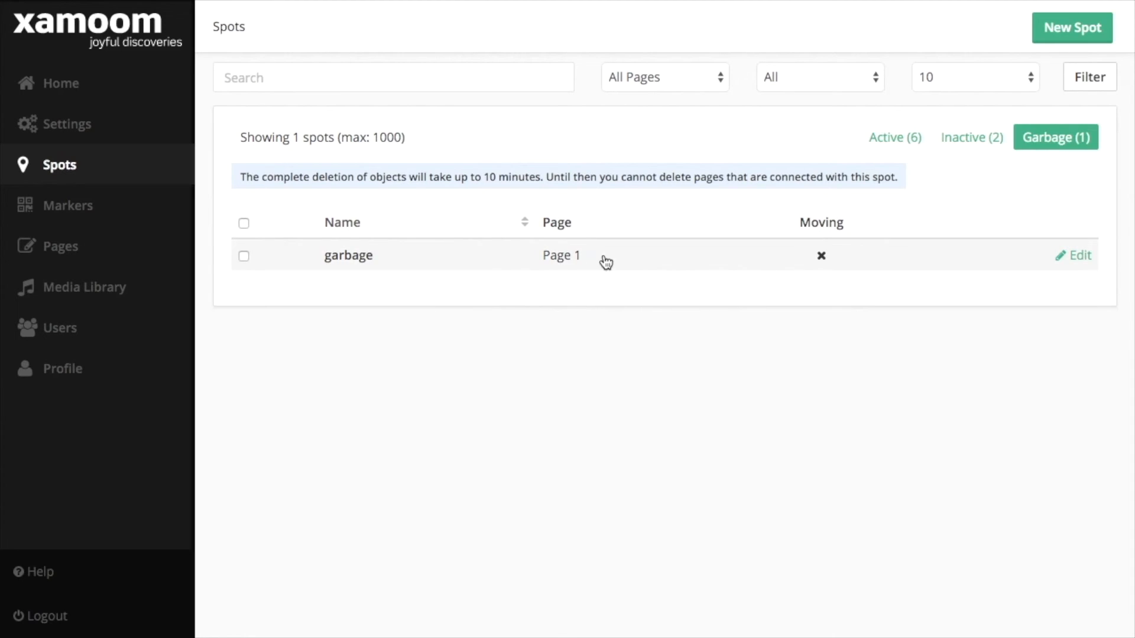
# - Permanently delete the spot named garbage from the garbage and check the garbage list again
pyautogui.click(726, 261)
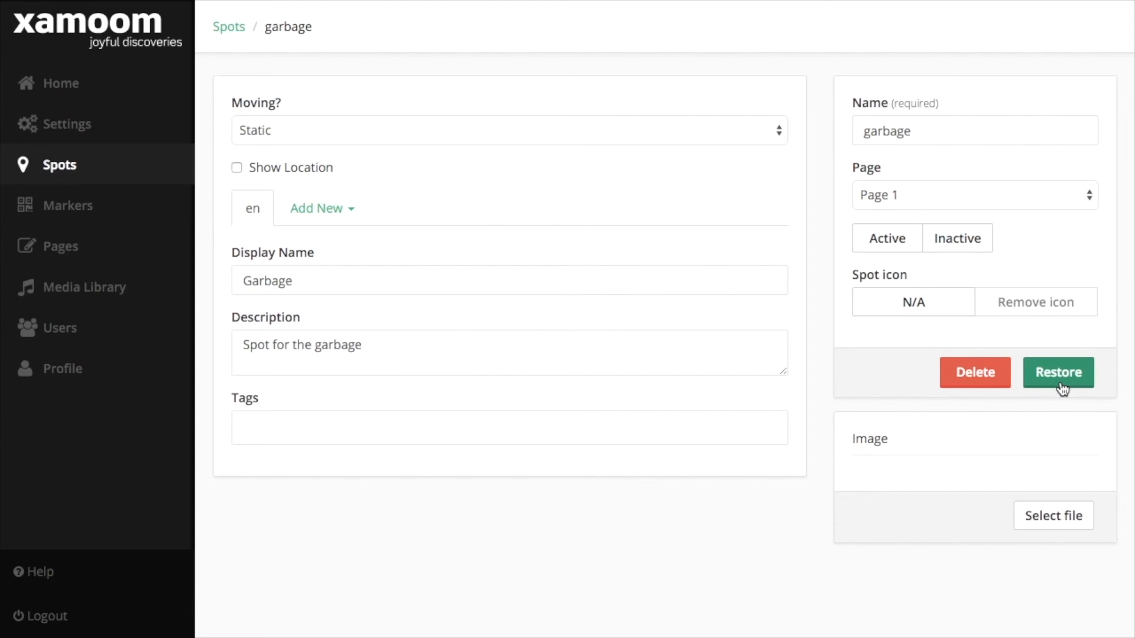
pyautogui.click(979, 378)
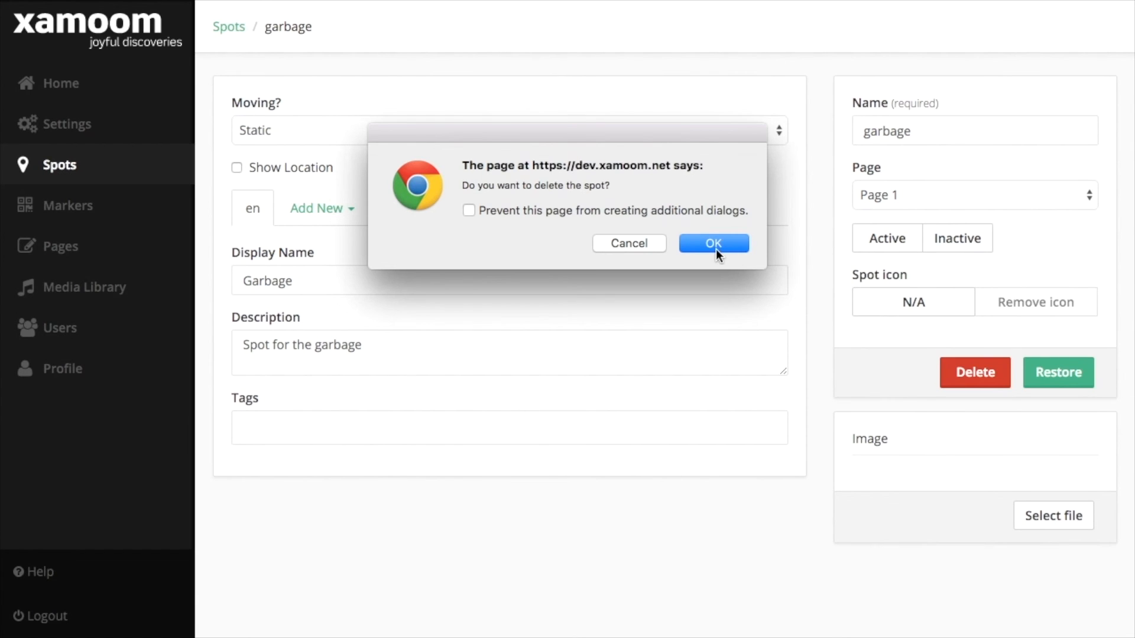
pyautogui.click(698, 245)
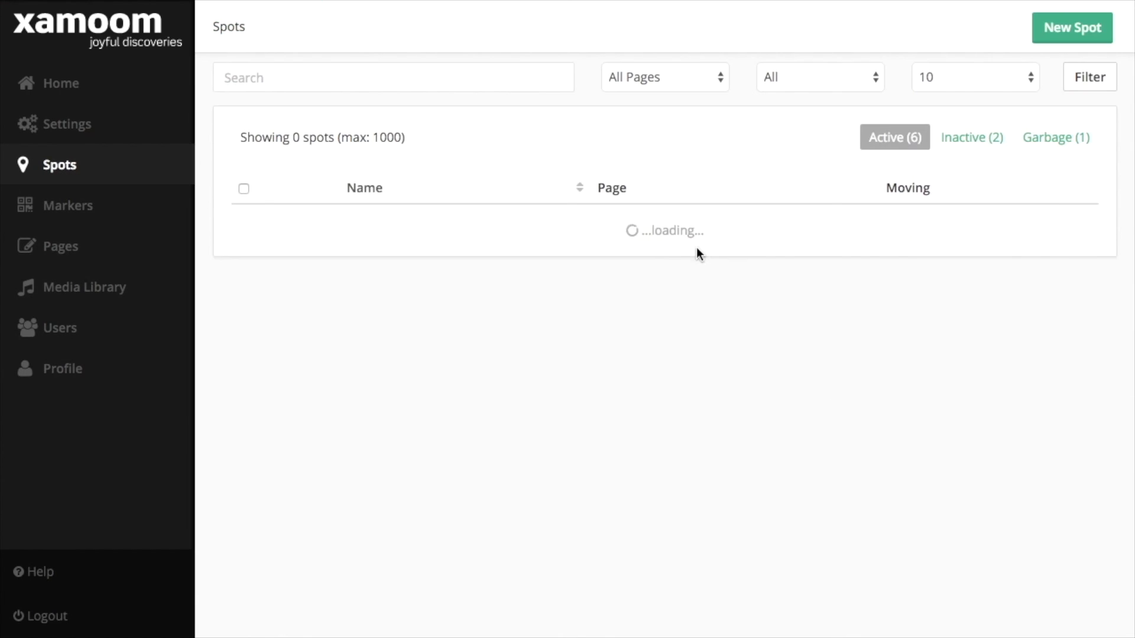
pyautogui.click(1064, 147)
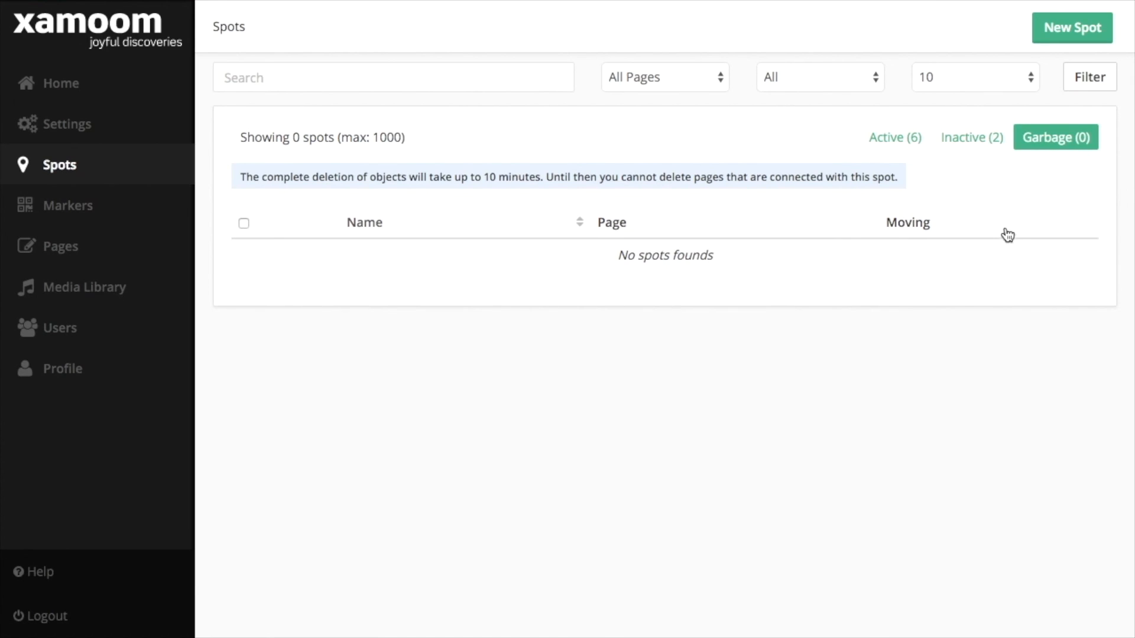